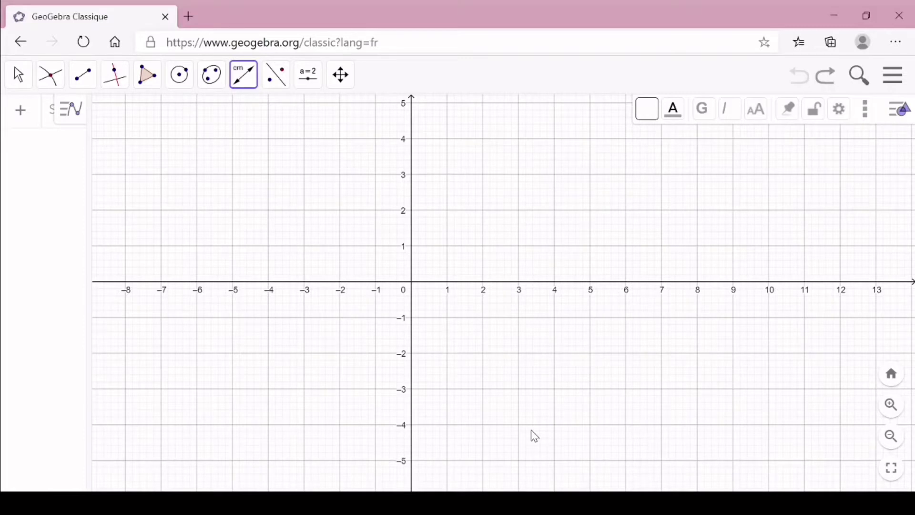
- Hide the axes and the grid in the graphics view
right_click(472, 237)
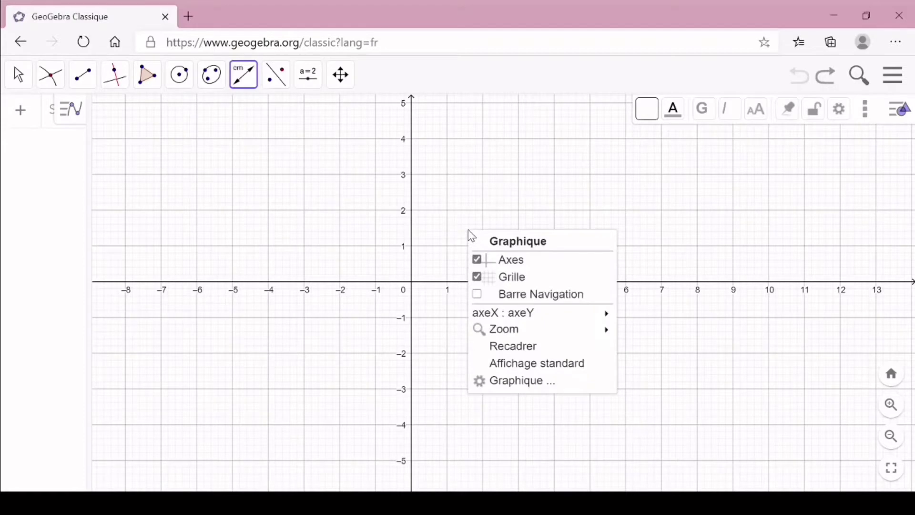
left_click(511, 262)
right_click(507, 258)
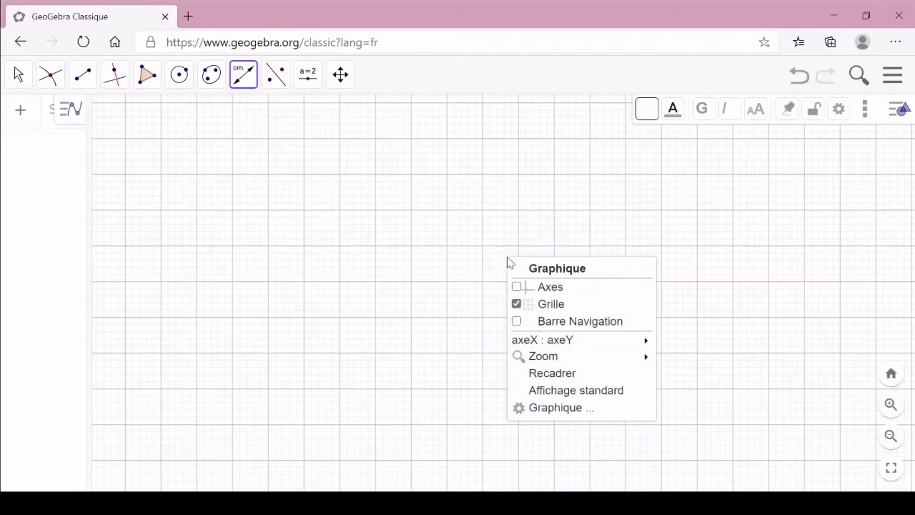
left_click(549, 307)
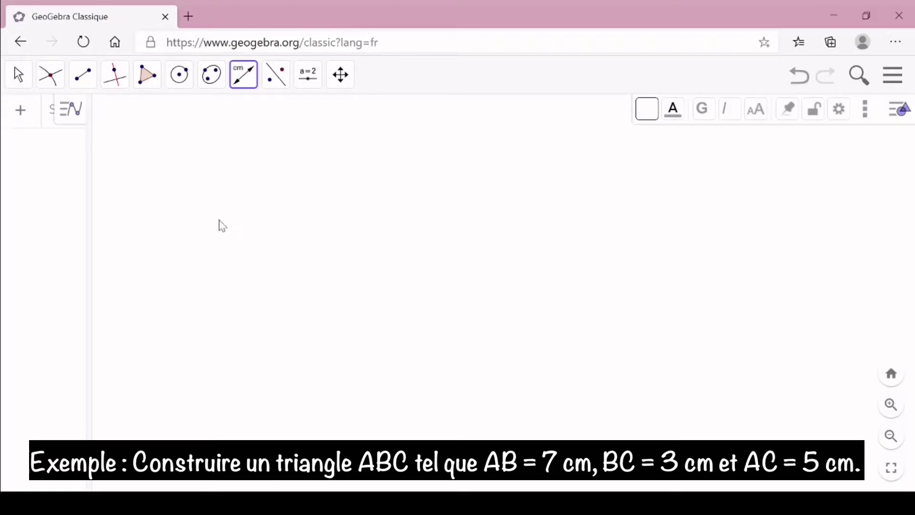
- Draw a horizontal segment AB with a given length of 7, starting from a new point A
left_click(85, 84)
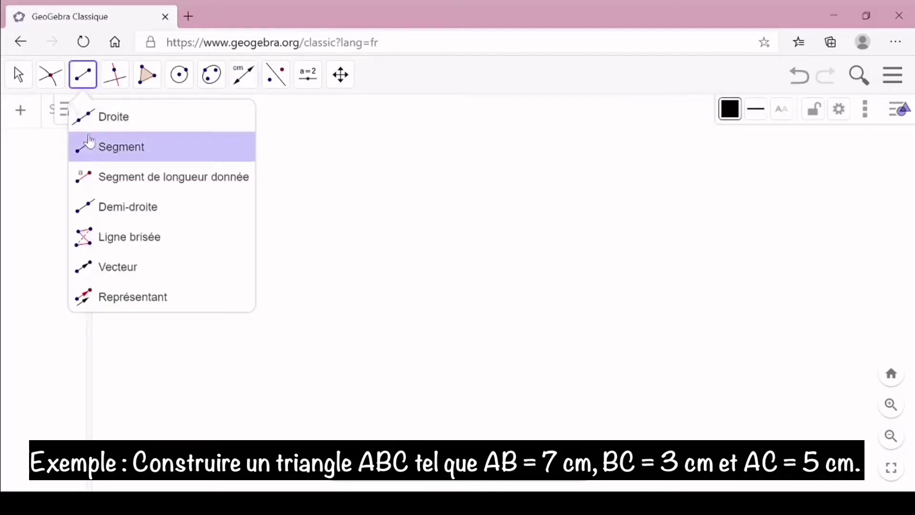
left_click(93, 184)
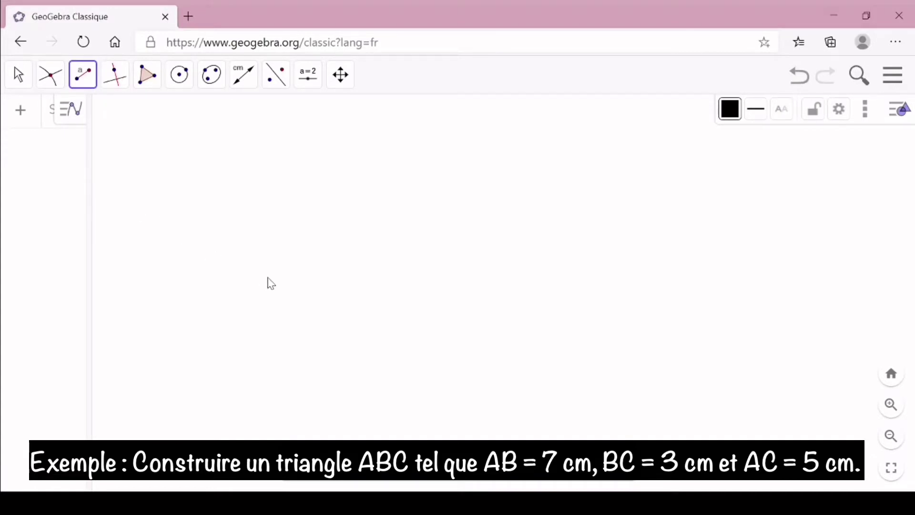
left_click(273, 316)
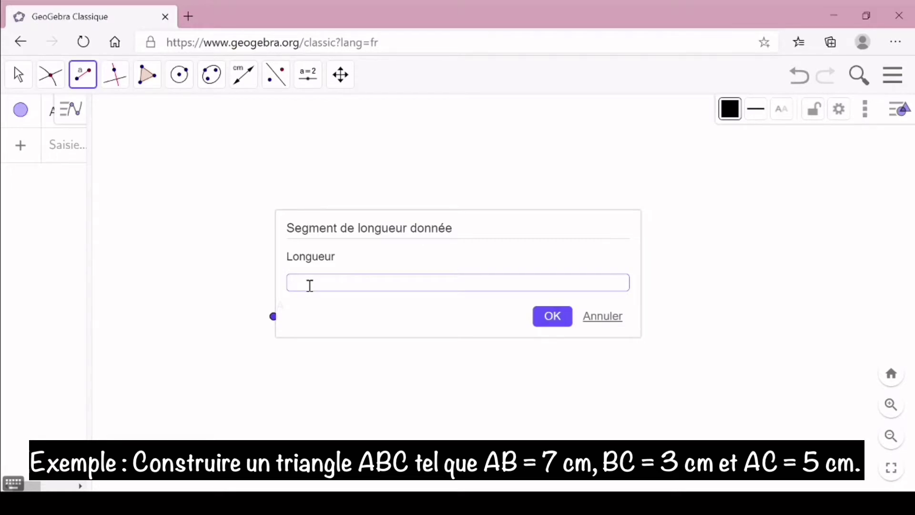
type("7")
left_click(549, 317)
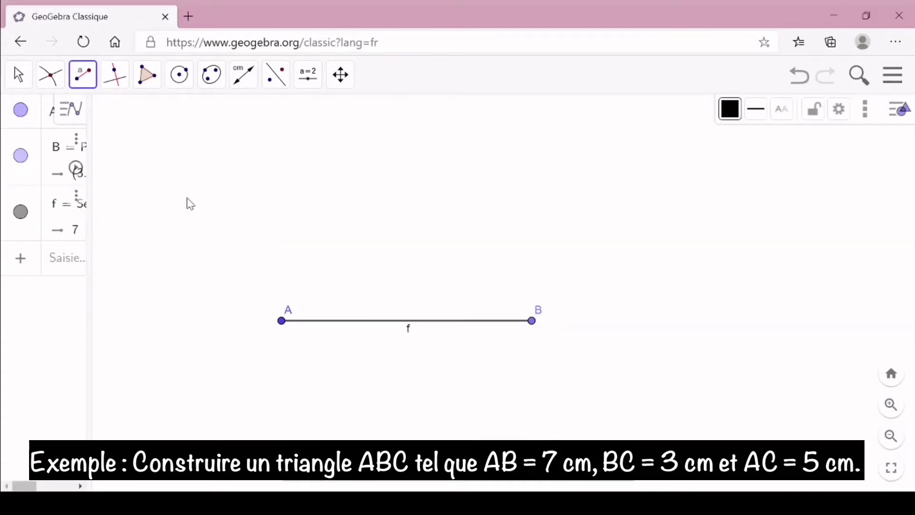
- Move segment AB slightly downward and swing endpoint B so the segment slopes gently down from A
left_click(18, 76)
left_click(38, 117)
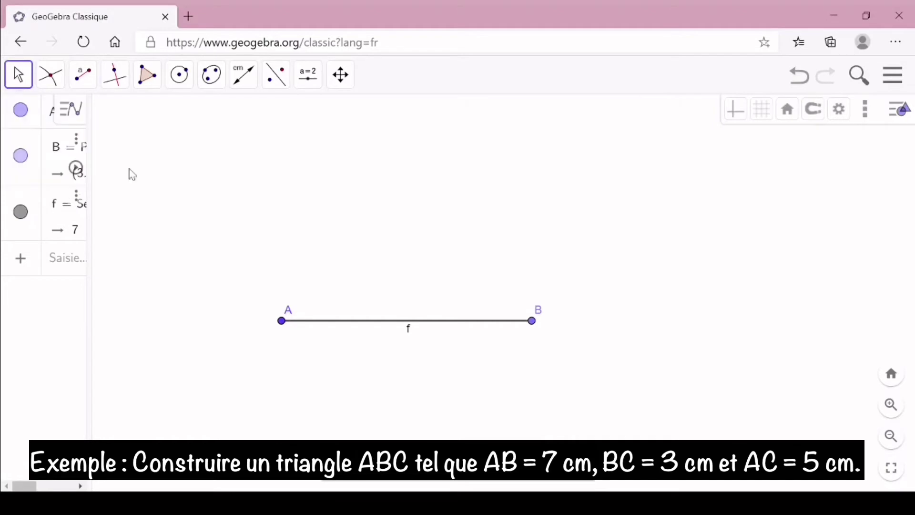
left_click_drag(418, 321, 418, 322)
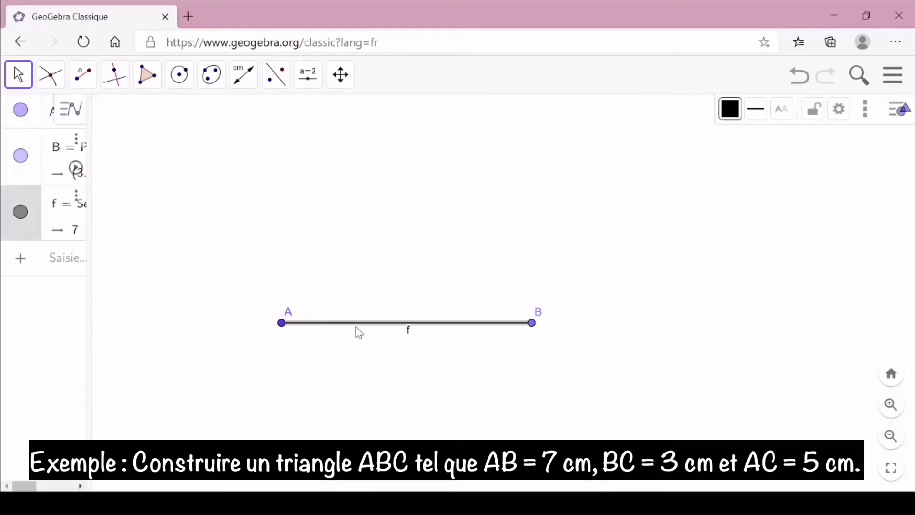
left_click_drag(356, 329, 363, 347)
left_click(538, 338)
left_click_drag(536, 347, 668, 380)
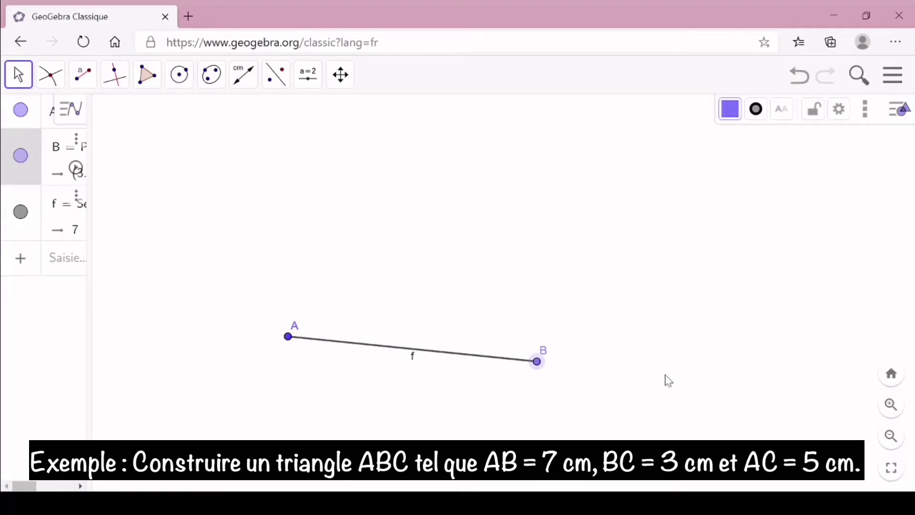
left_click(666, 375)
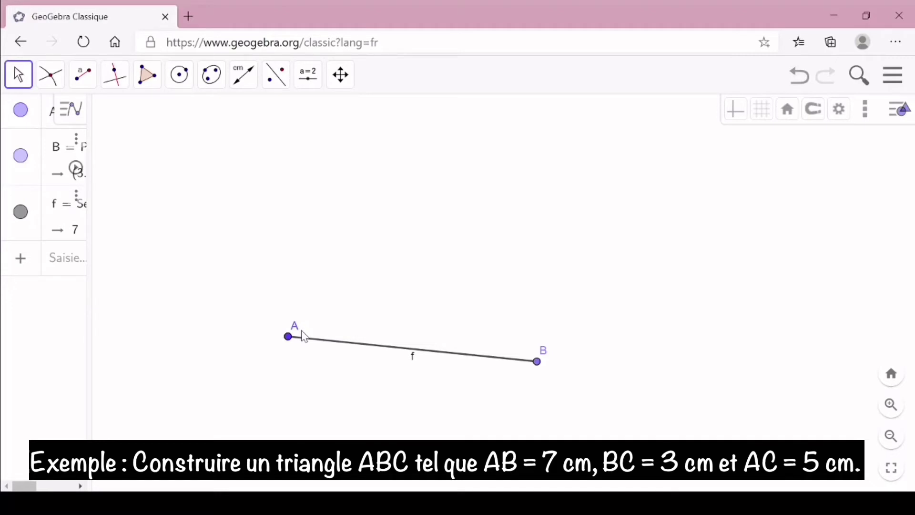
- Draw a circle centred on A with a radius of 5
left_click(178, 87)
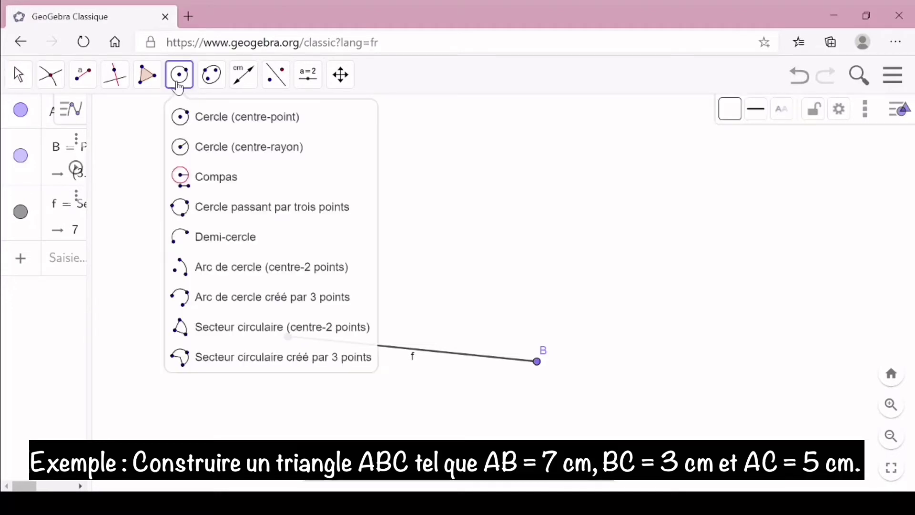
left_click(243, 149)
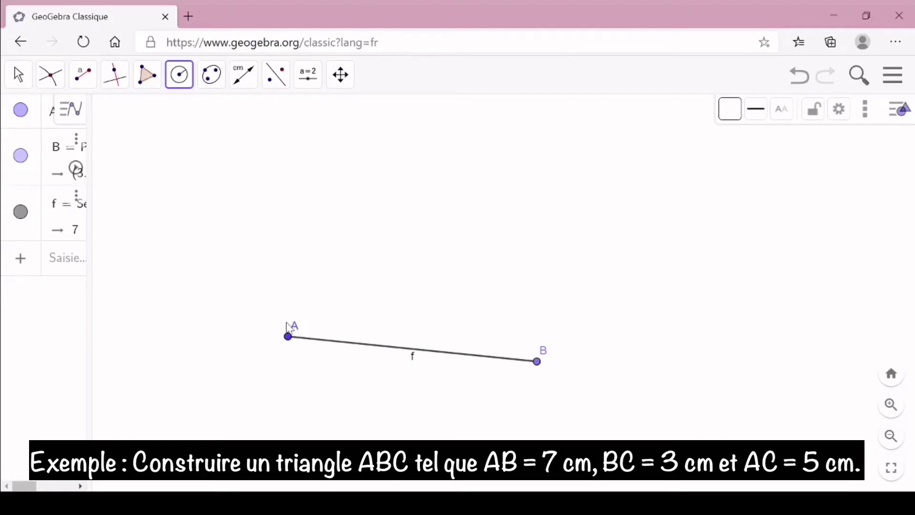
left_click(287, 336)
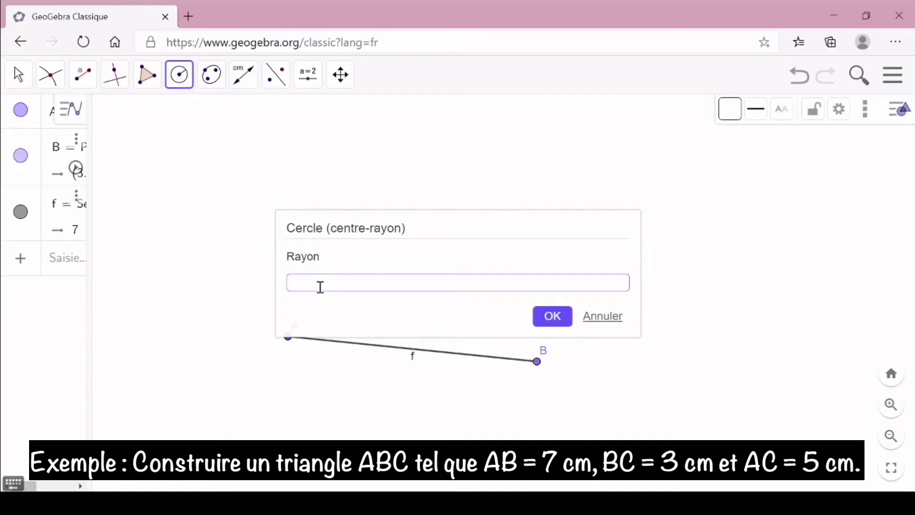
type("5")
left_click(560, 314)
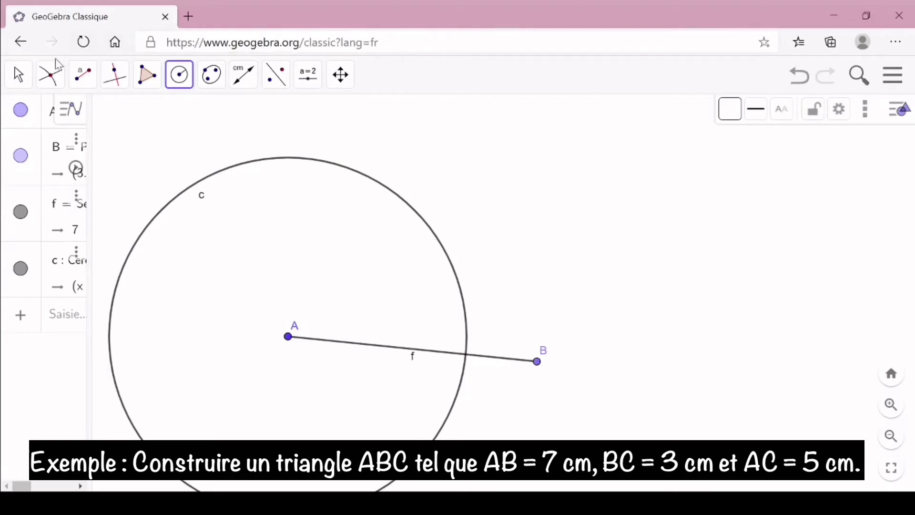
- Change the line style of the circle centred on A to dotted and close its properties
left_click(19, 75)
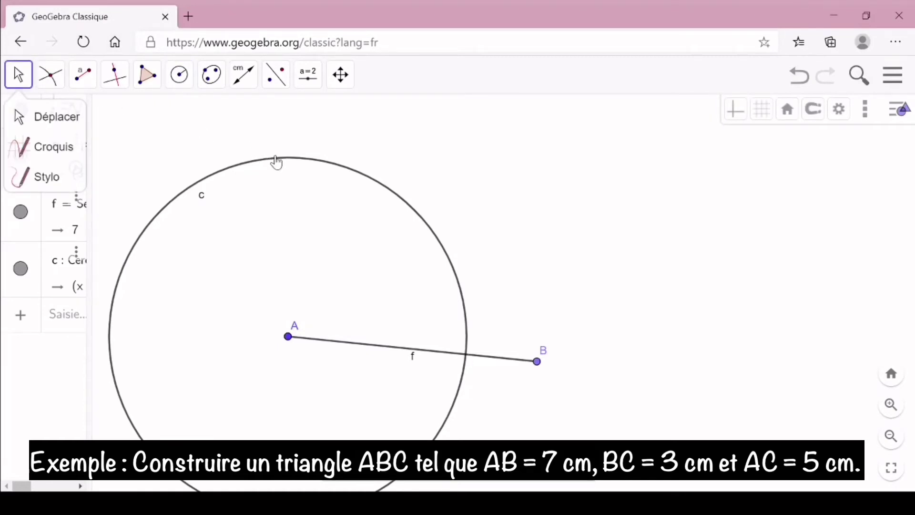
right_click(276, 160)
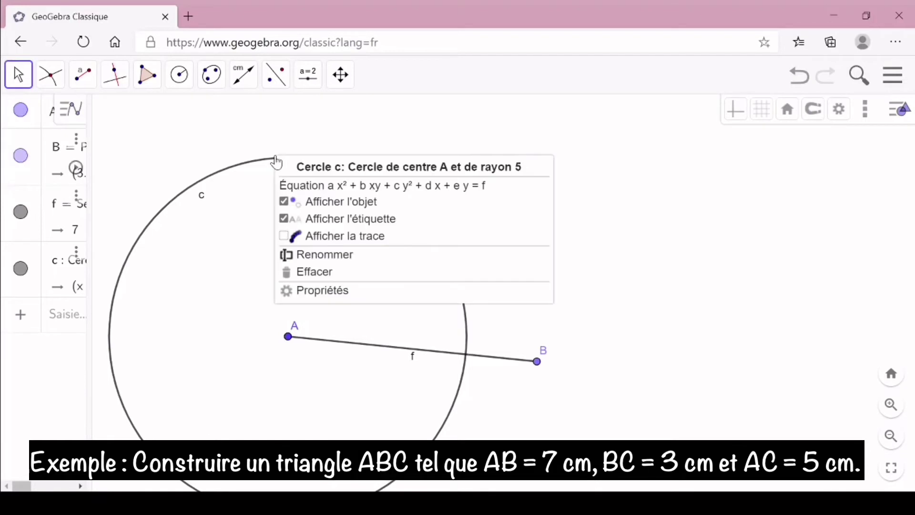
left_click(333, 292)
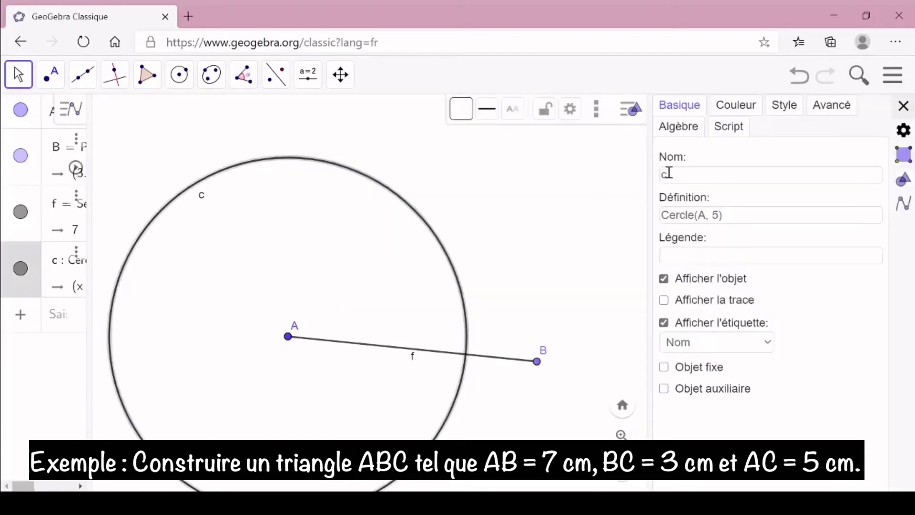
left_click(782, 108)
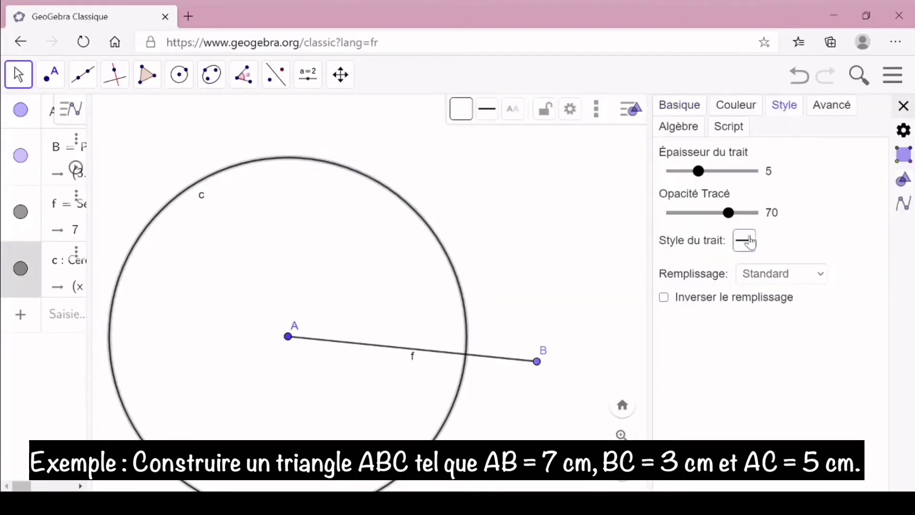
left_click(746, 241)
left_click(826, 266)
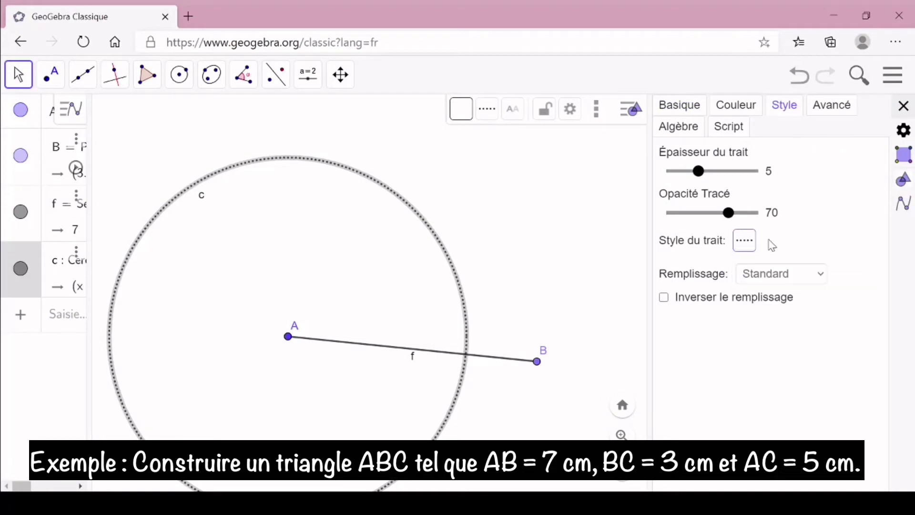
left_click(903, 106)
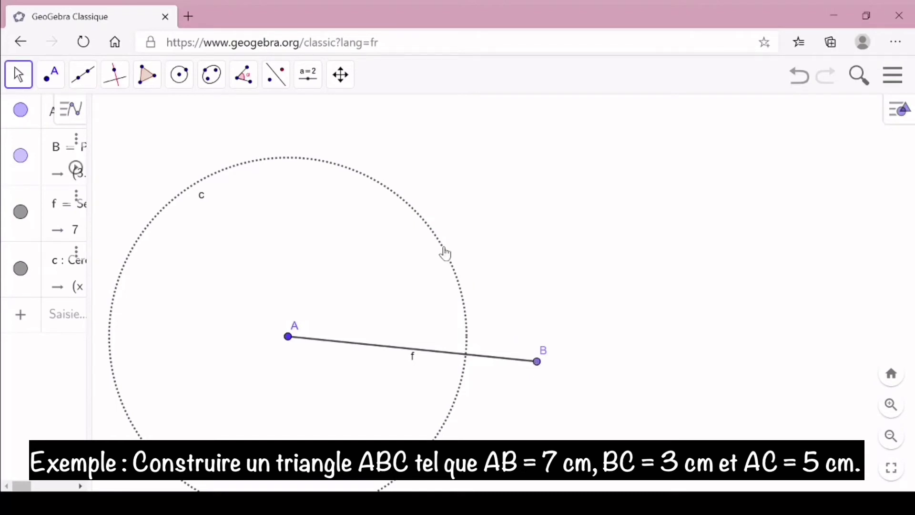
- Draw a circle centred on B with a radius of 3
left_click(188, 79)
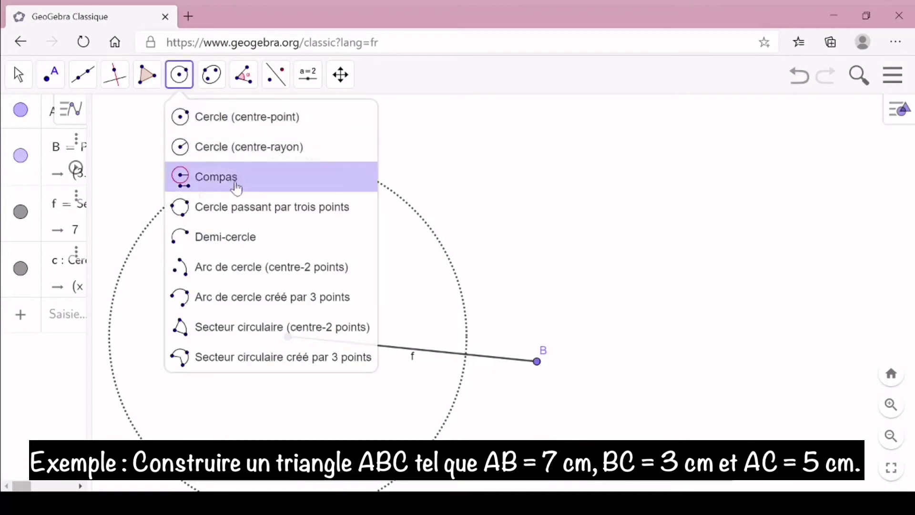
left_click(267, 155)
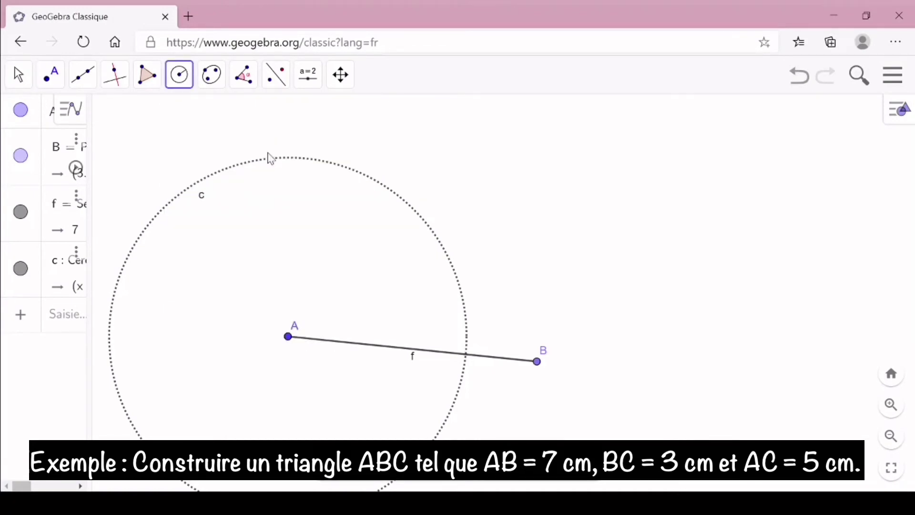
left_click(536, 362)
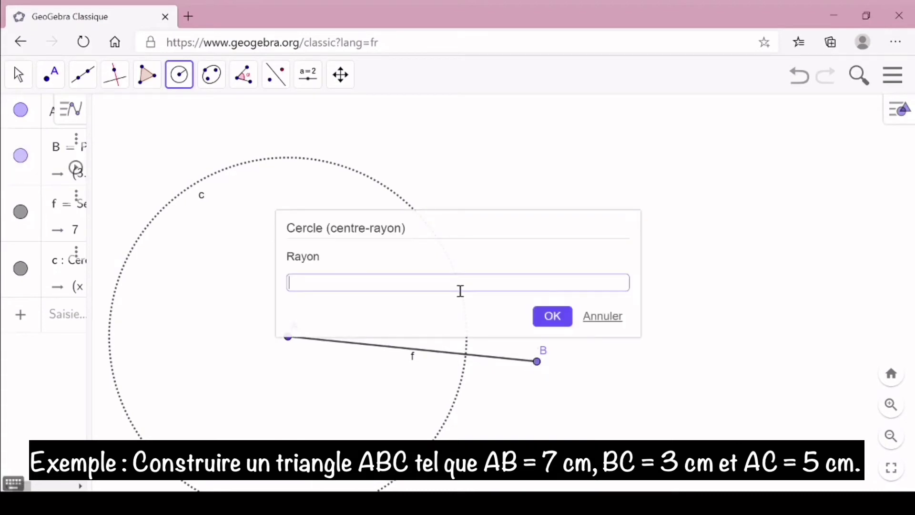
type("3")
left_click(550, 318)
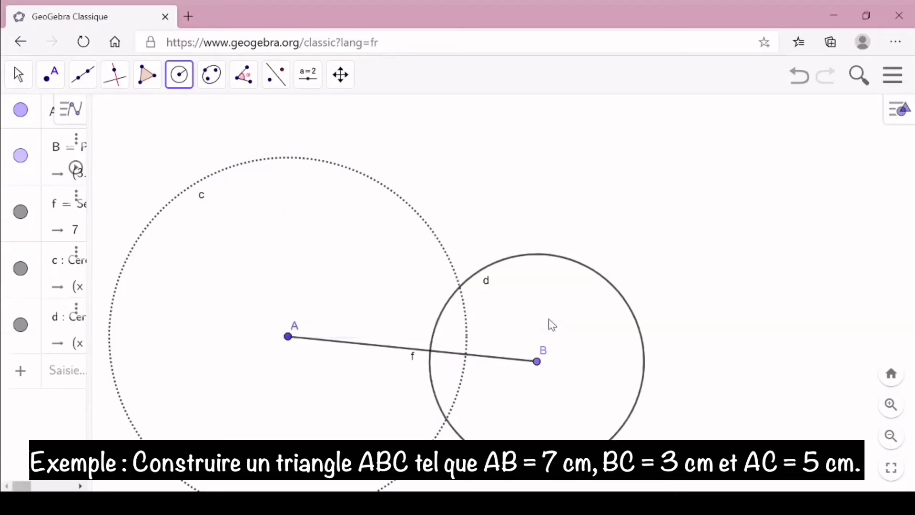
- Change the line style of the circle centred on B to dotted and close its properties
left_click(18, 76)
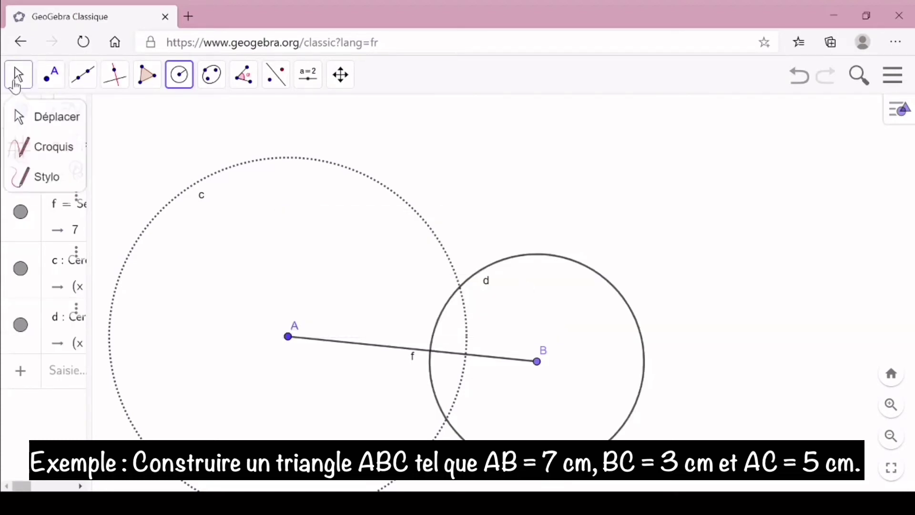
right_click(581, 267)
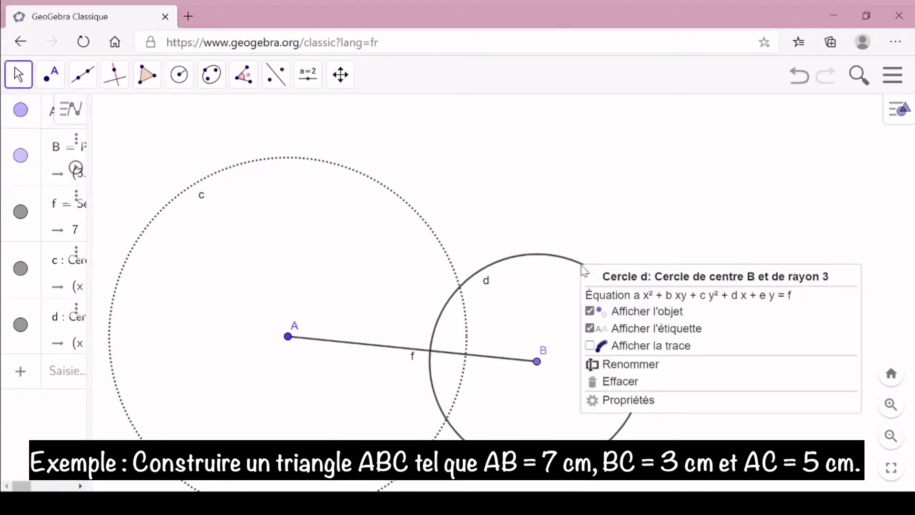
left_click(616, 405)
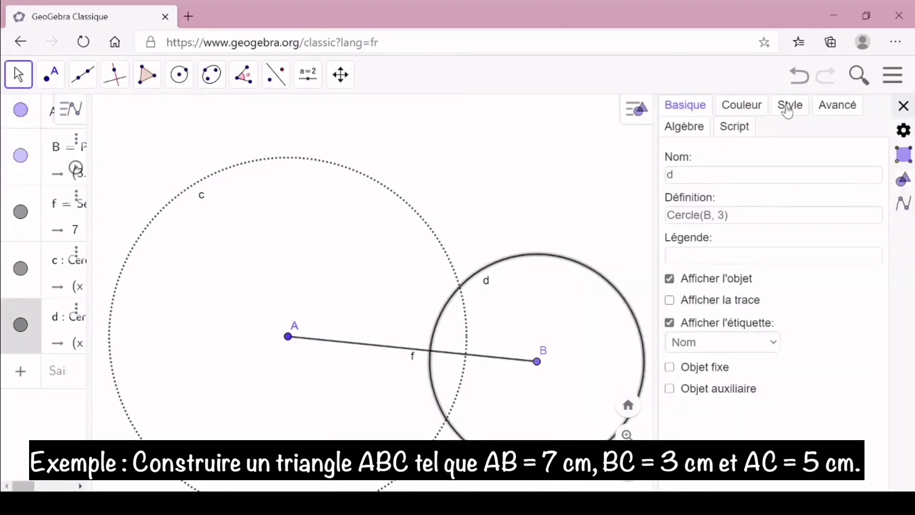
left_click(787, 108)
left_click(751, 240)
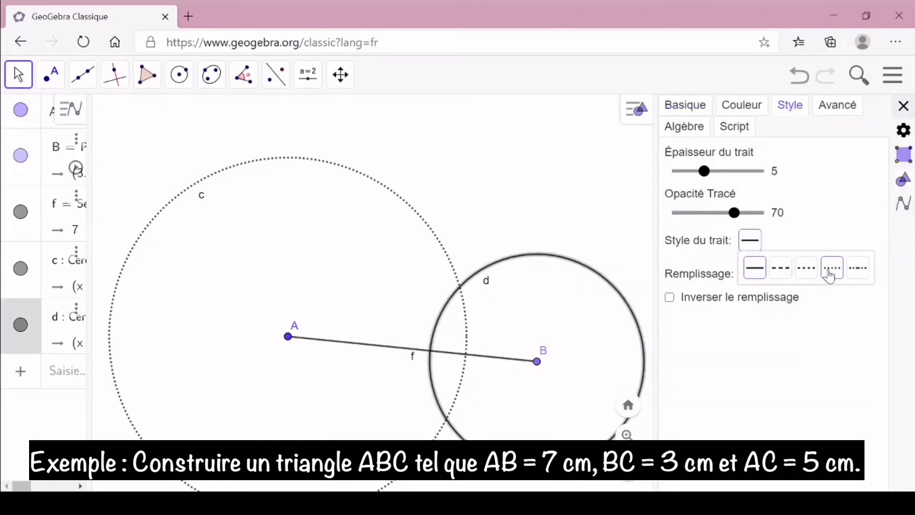
left_click(831, 269)
left_click(593, 160)
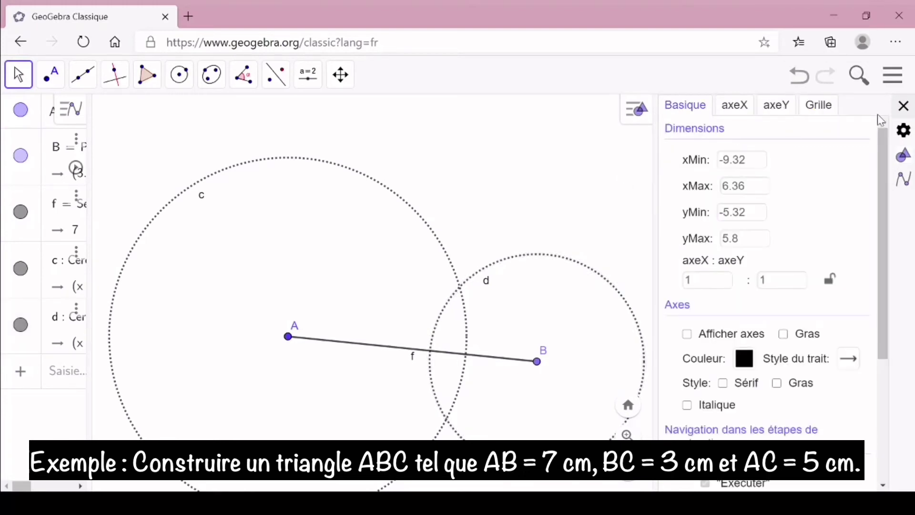
left_click(903, 106)
- Create intersection point C where the two circles cross above segment AB
left_click_drag(888, 225, 900, 184)
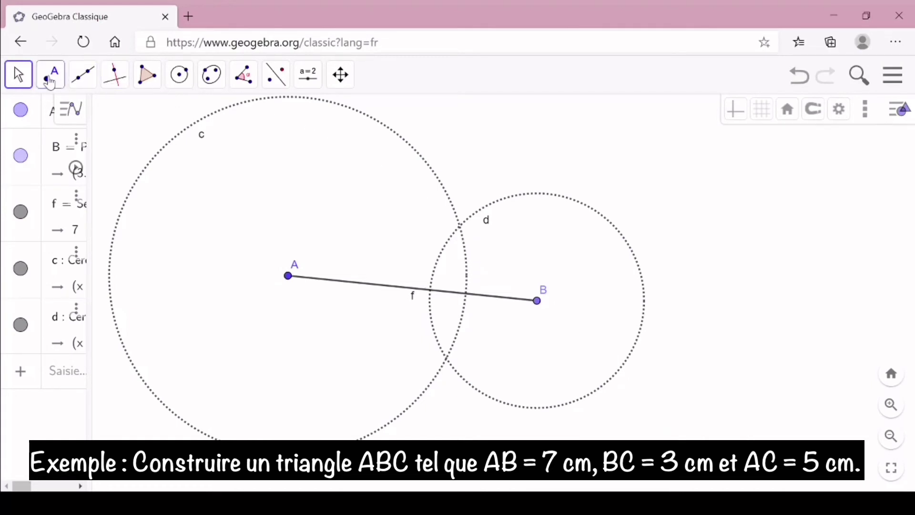
left_click(50, 82)
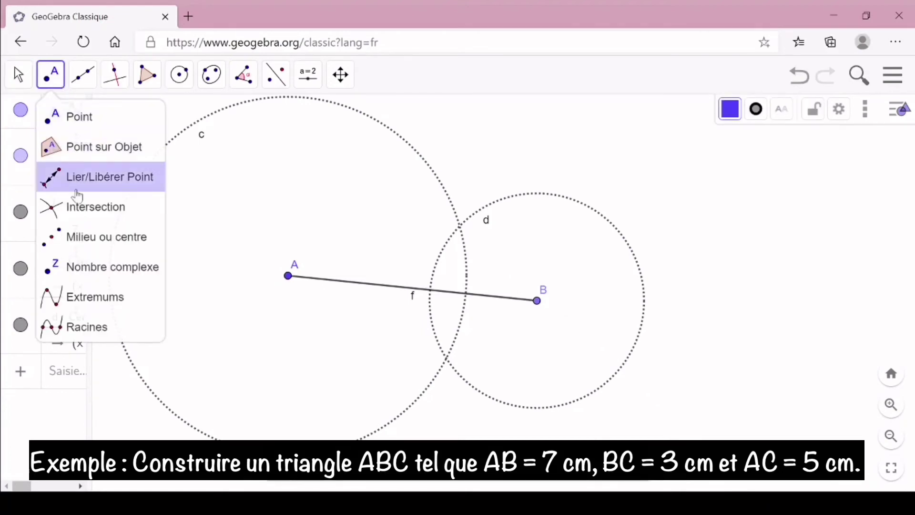
left_click(78, 213)
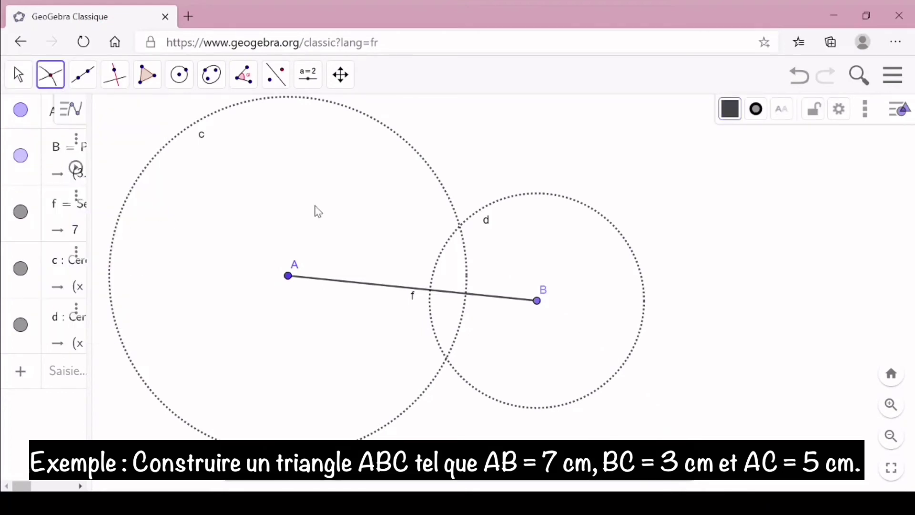
left_click(460, 227)
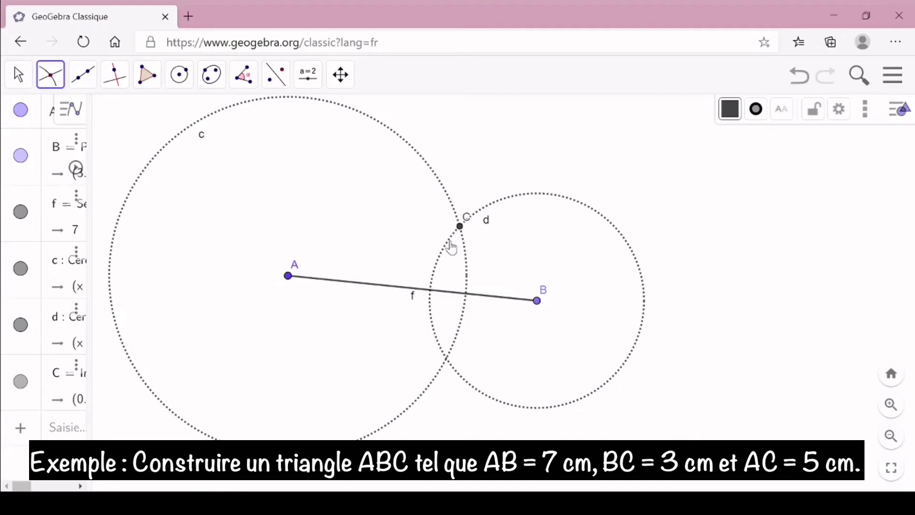
- Draw segments from A to C and from C to B to complete the sides of triangle ABC
left_click(83, 75)
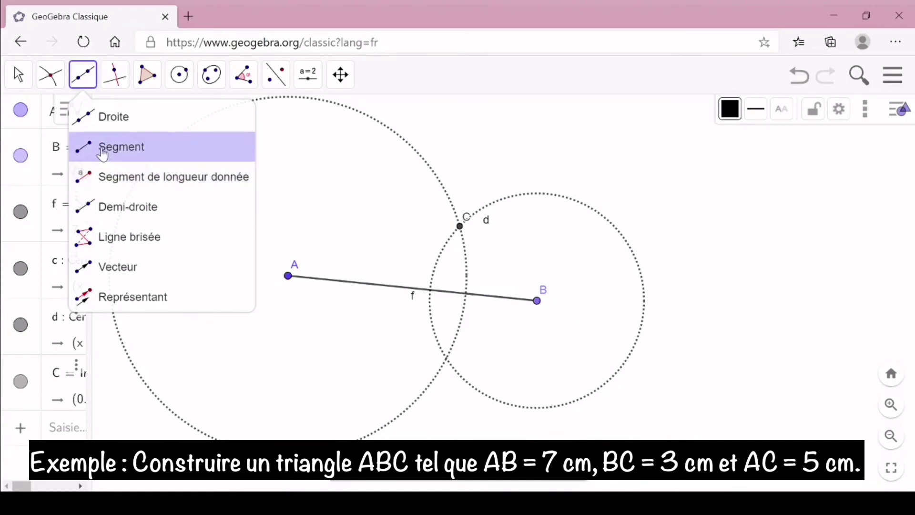
left_click(102, 152)
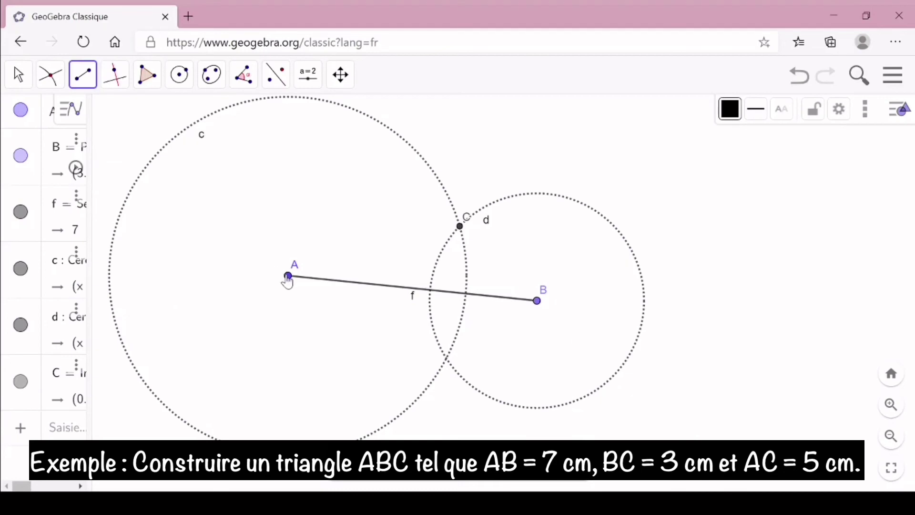
left_click(288, 275)
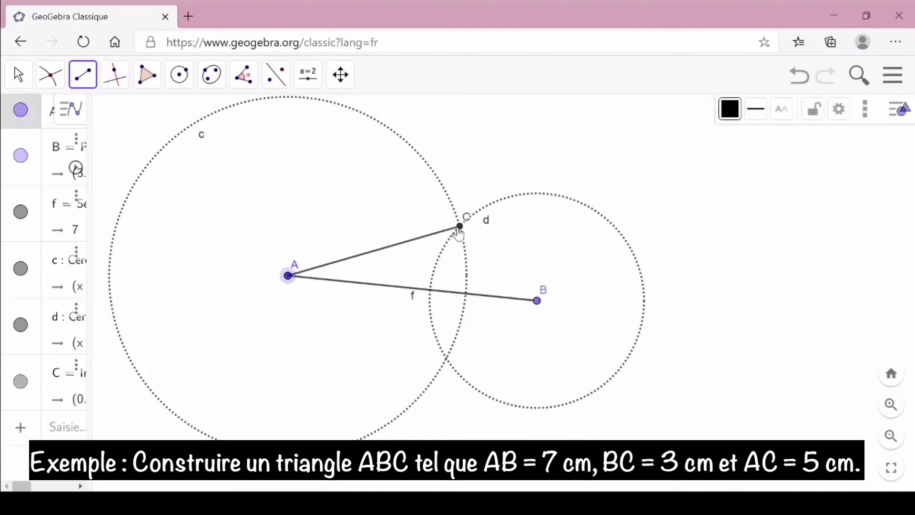
left_click(460, 227)
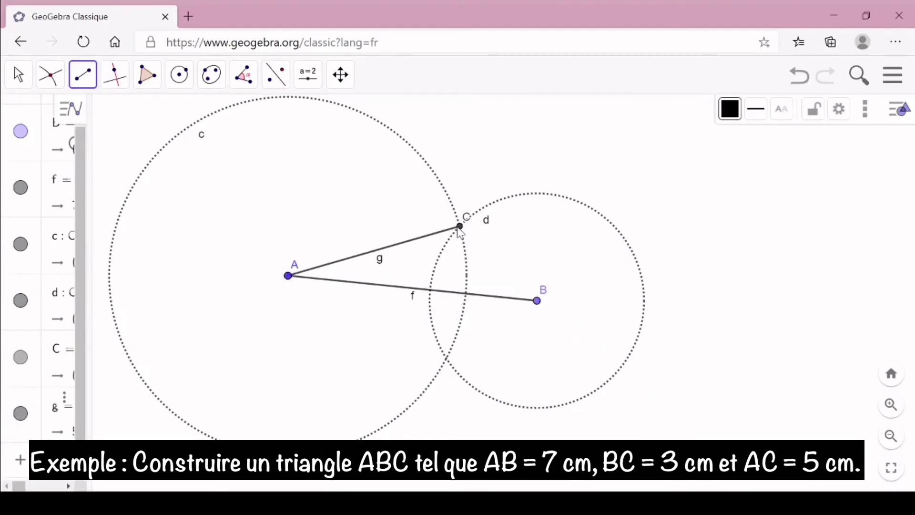
left_click(459, 227)
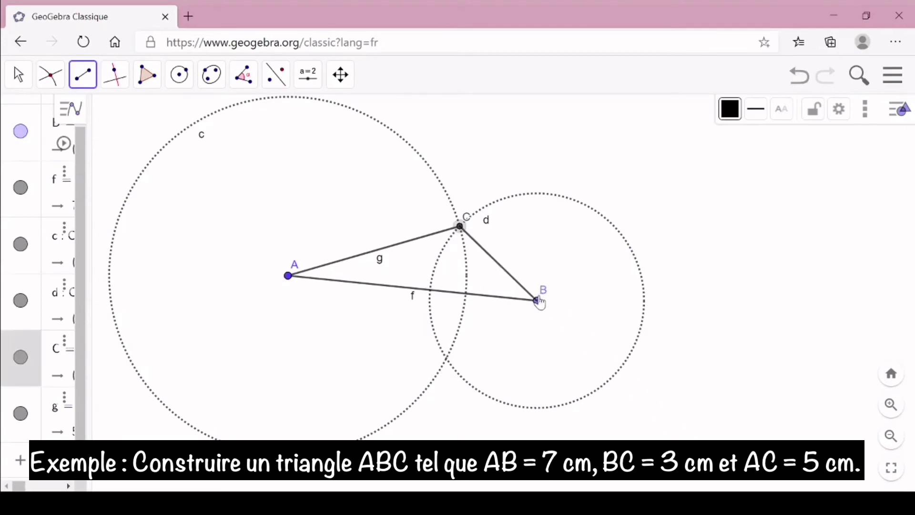
left_click(537, 301)
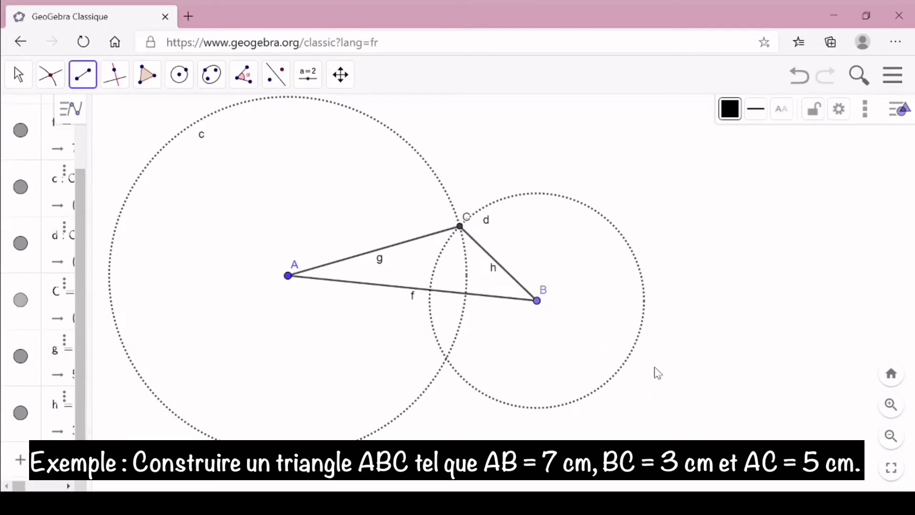
- Hide both dotted construction circles, the one centred on A and the one centred on B
left_click(18, 75)
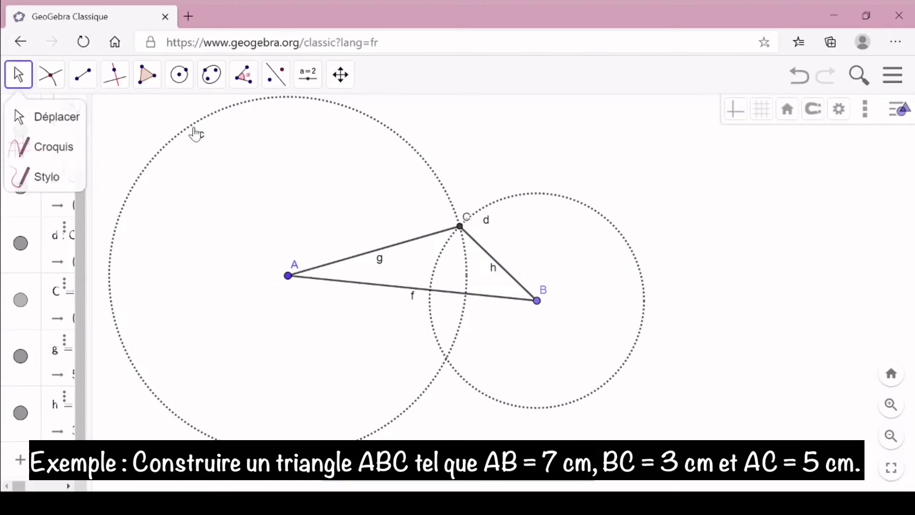
right_click(196, 134)
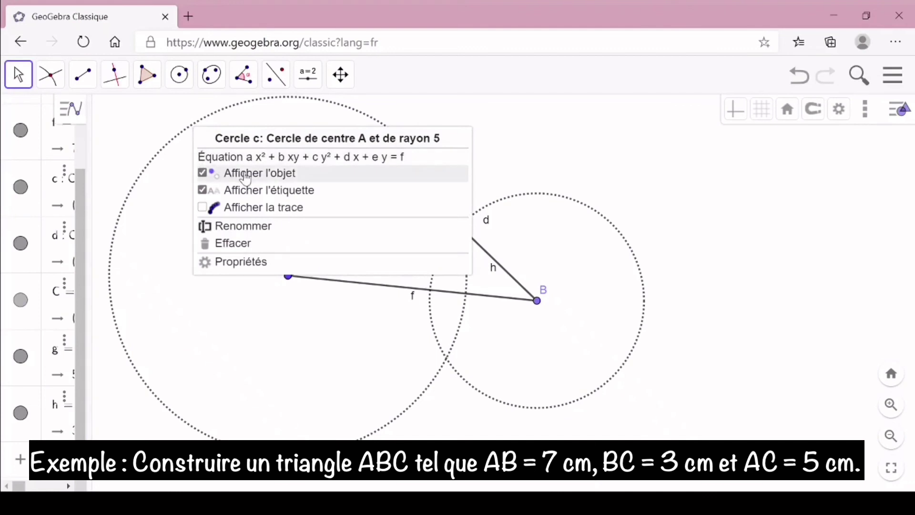
left_click(245, 178)
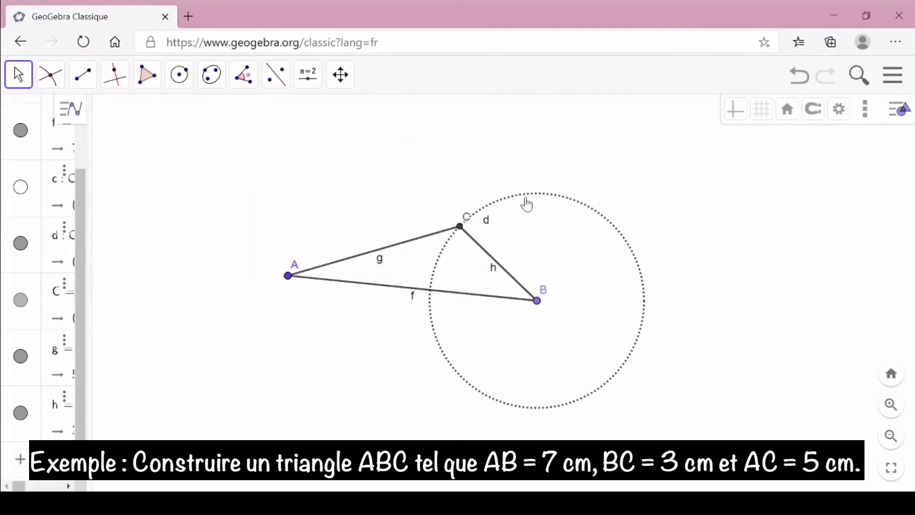
right_click(530, 202)
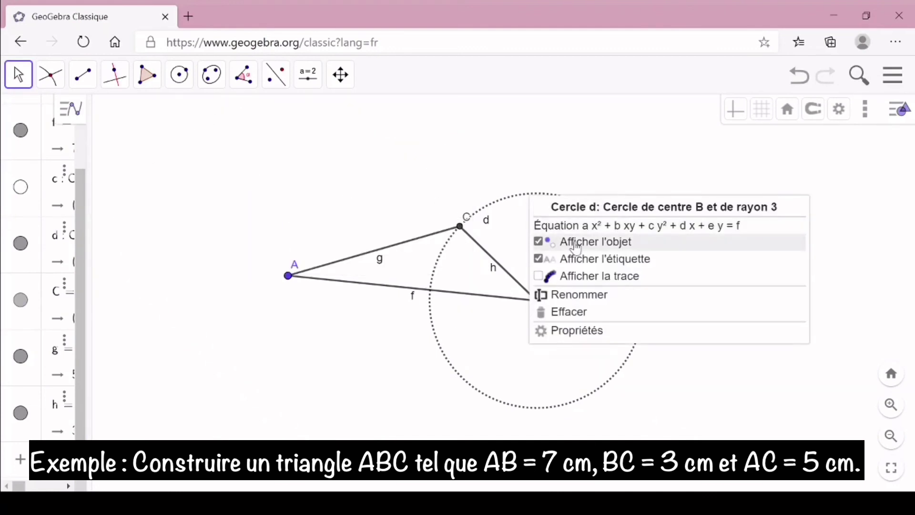
left_click(565, 241)
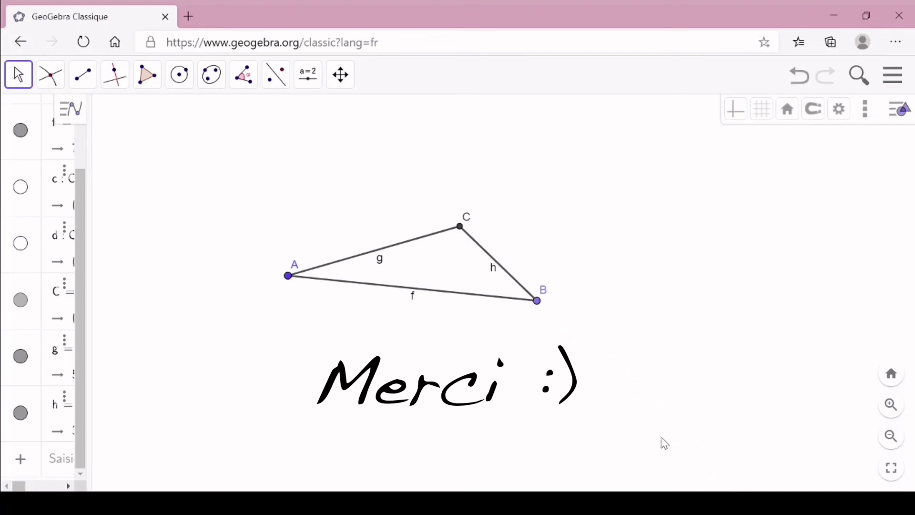
left_click(767, 431)
left_click(680, 292)
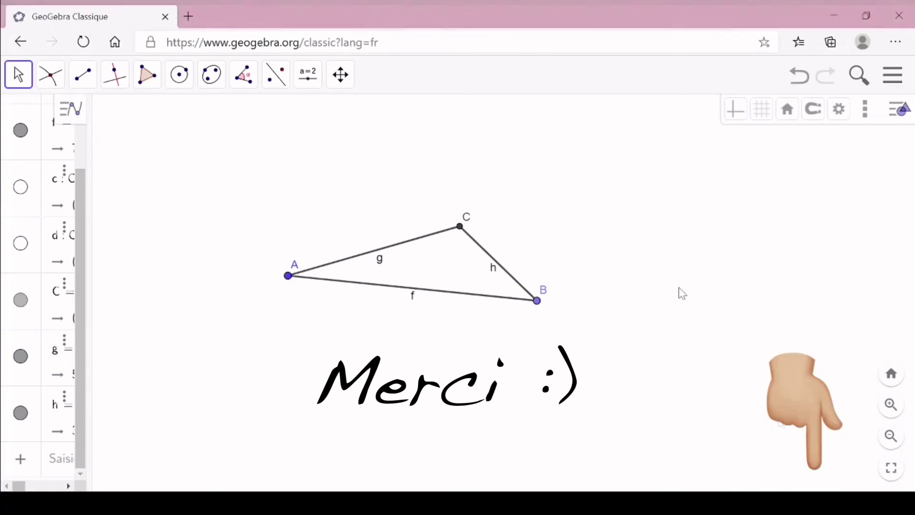